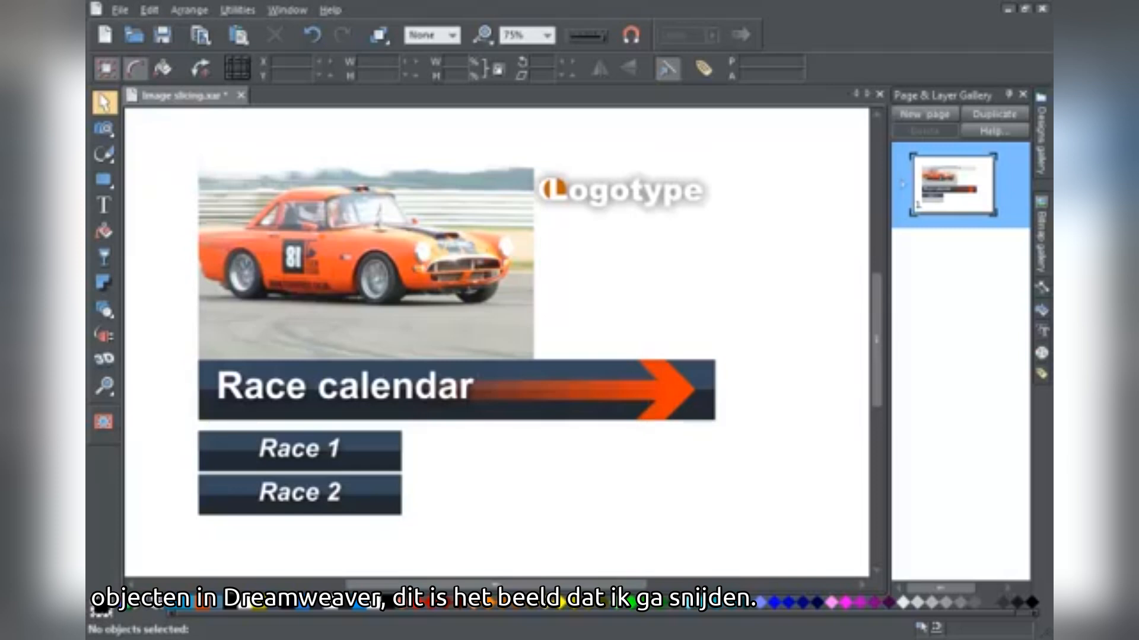
- Show the rulers and place horizontal guidelines at the photo's top, the Race calendar banner's top and bottom edges, and the Race 2 button's bottom
click(287, 13)
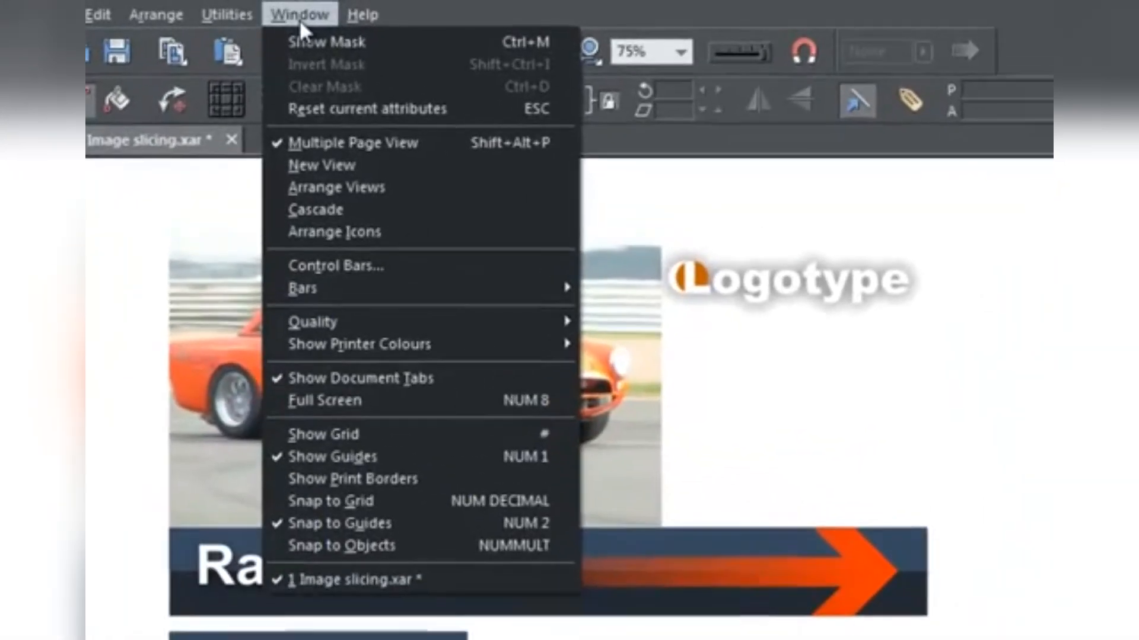
mouse_move(355, 227)
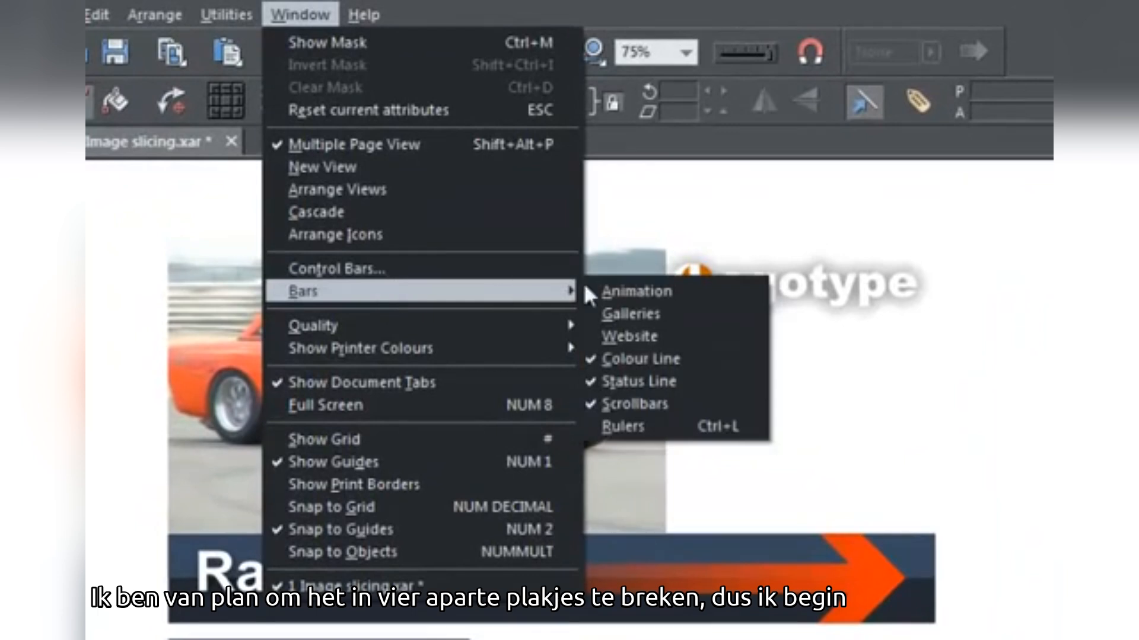
click(636, 426)
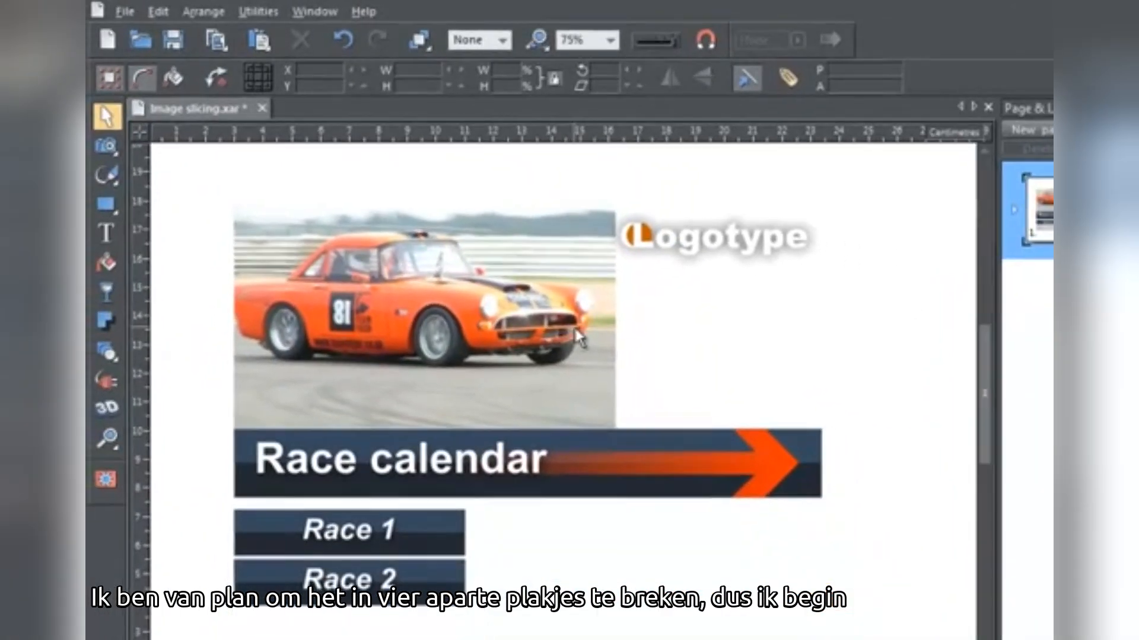
drag(605, 131, 611, 207)
drag(615, 136, 629, 428)
drag(625, 137, 642, 497)
drag(646, 133, 627, 605)
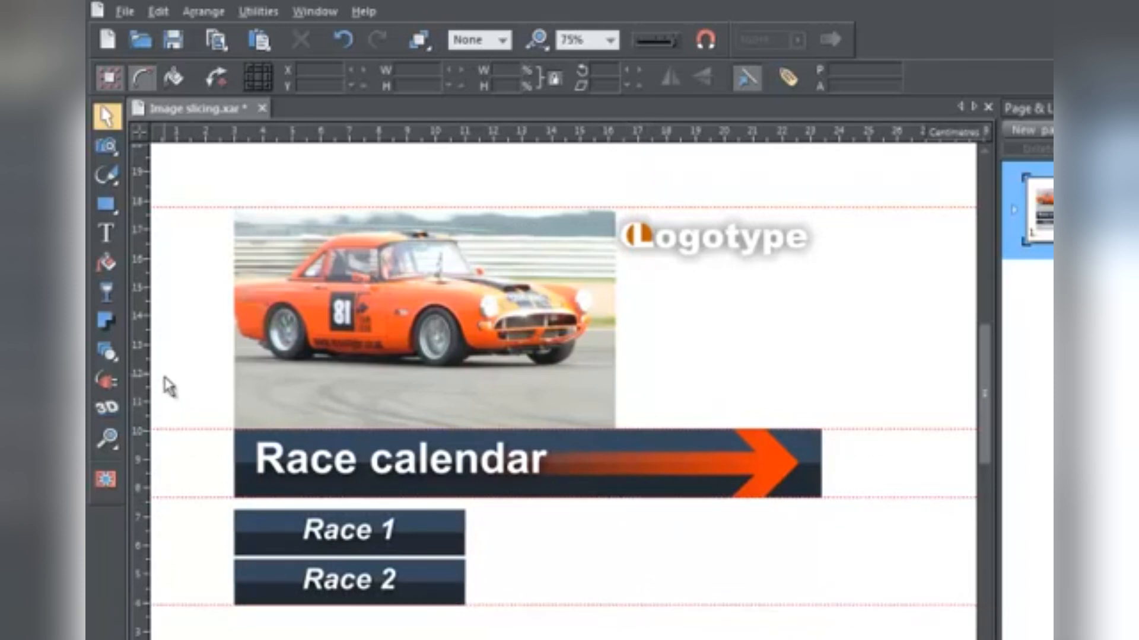
- Place vertical guidelines at the design's left edge and at the right edges of the race buttons, the car photo and the Race calendar banner
drag(142, 386, 233, 392)
drag(137, 380, 464, 438)
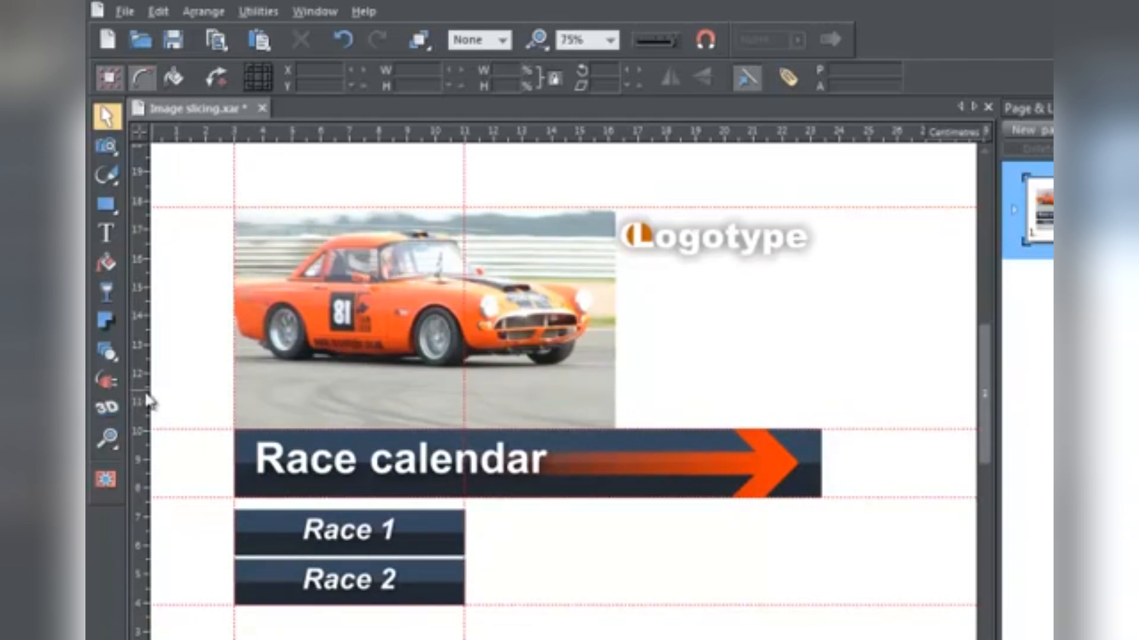
drag(140, 394, 615, 457)
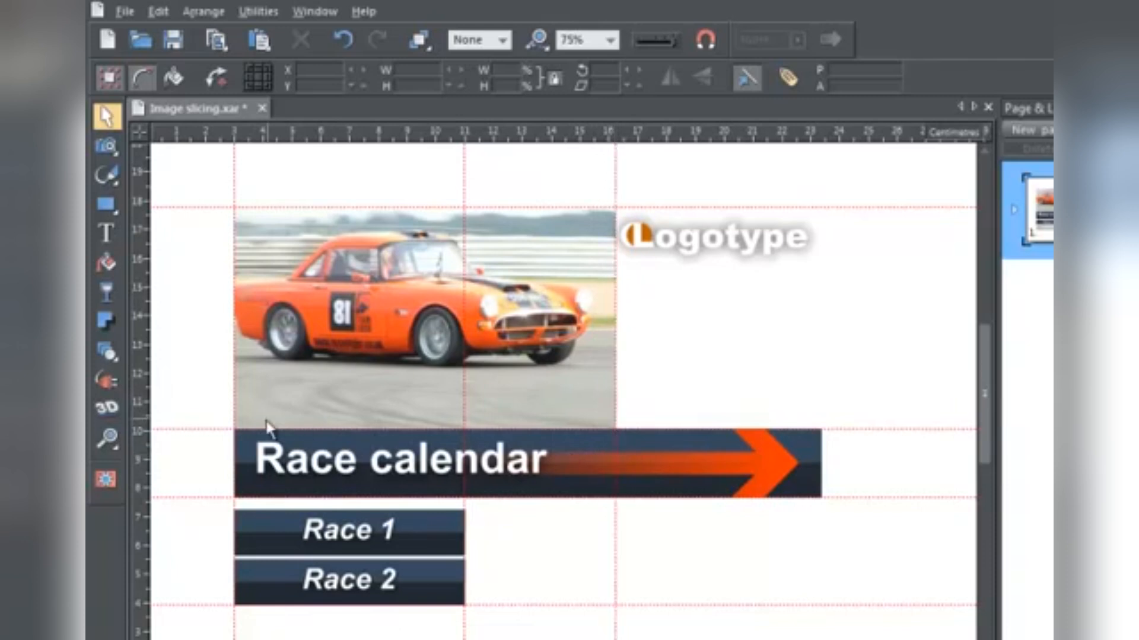
drag(140, 432, 822, 472)
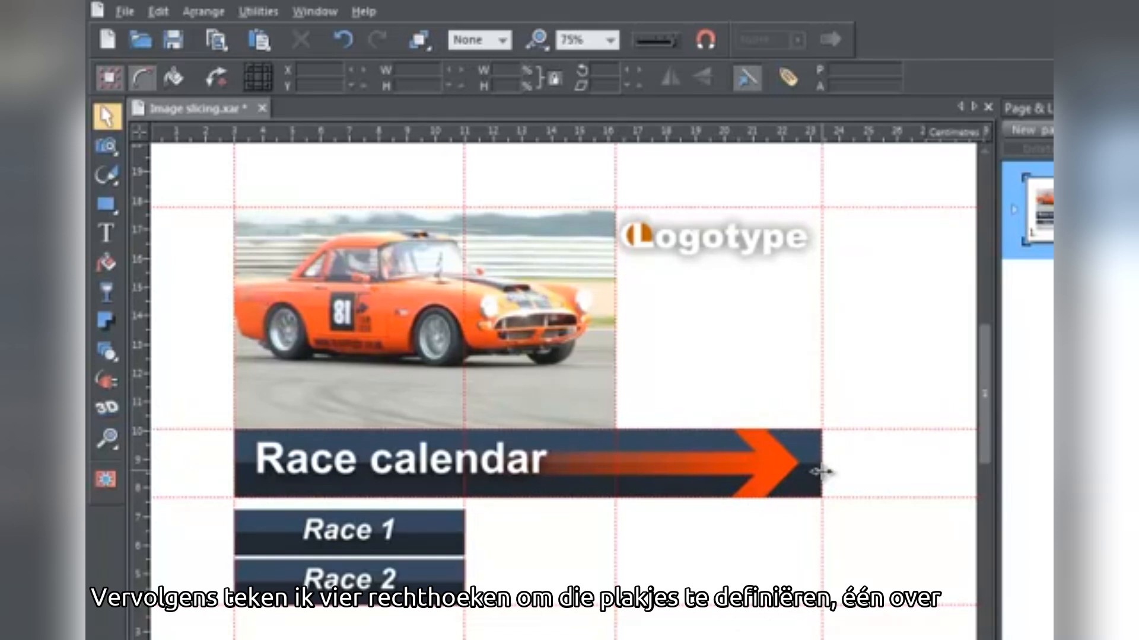
- Draw rectangles over the photo (about 13 × 7.6 cm), logo (about 7 × 2 cm), banner (about 20.4 × 2.4 cm) and race buttons (about 8.4 × 3.7 cm)
click(107, 205)
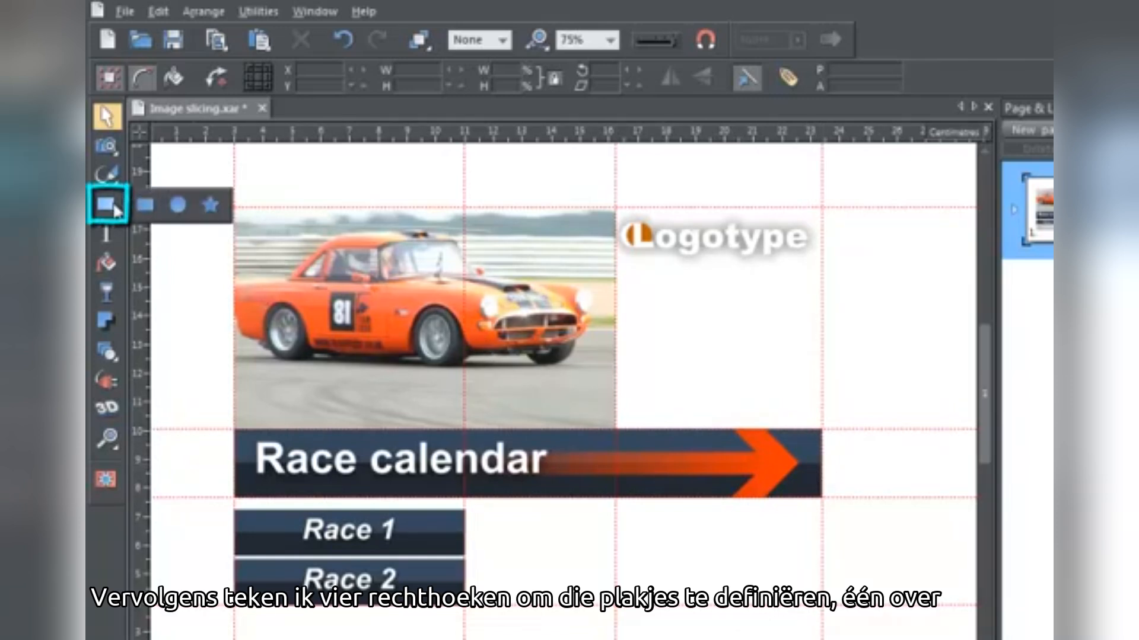
drag(234, 208, 612, 423)
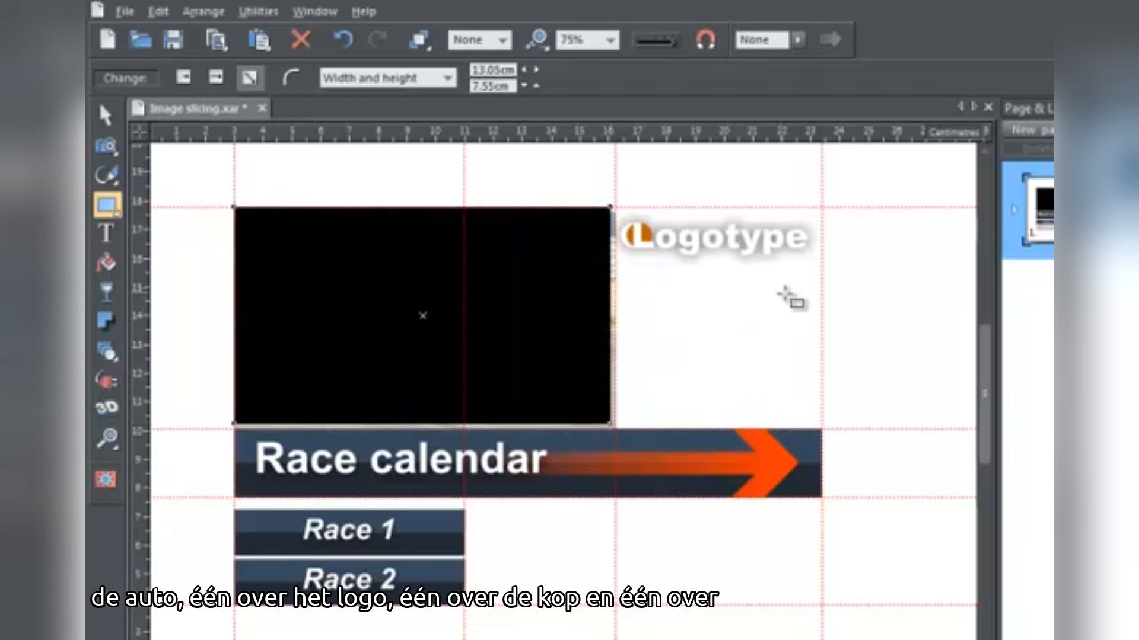
drag(816, 265, 615, 209)
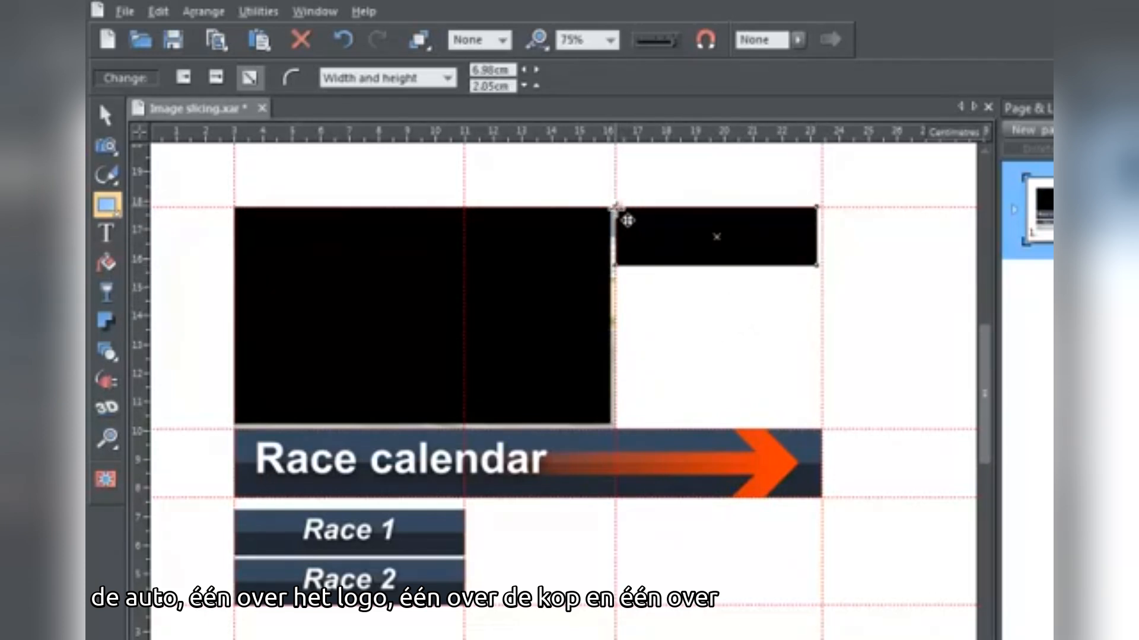
drag(822, 498, 233, 428)
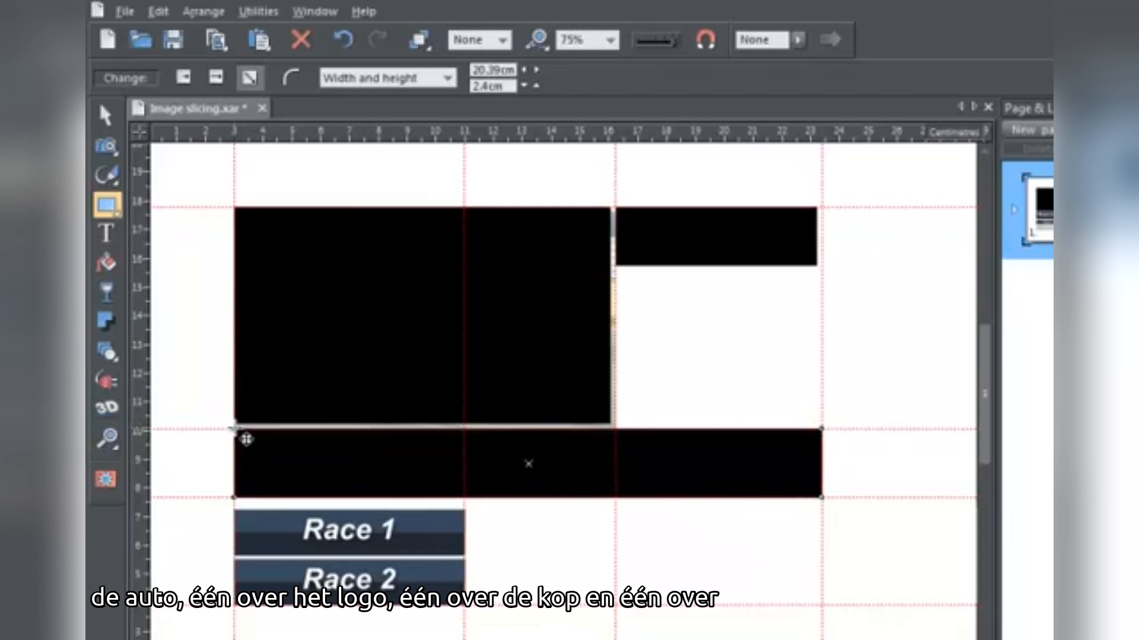
drag(475, 609, 233, 504)
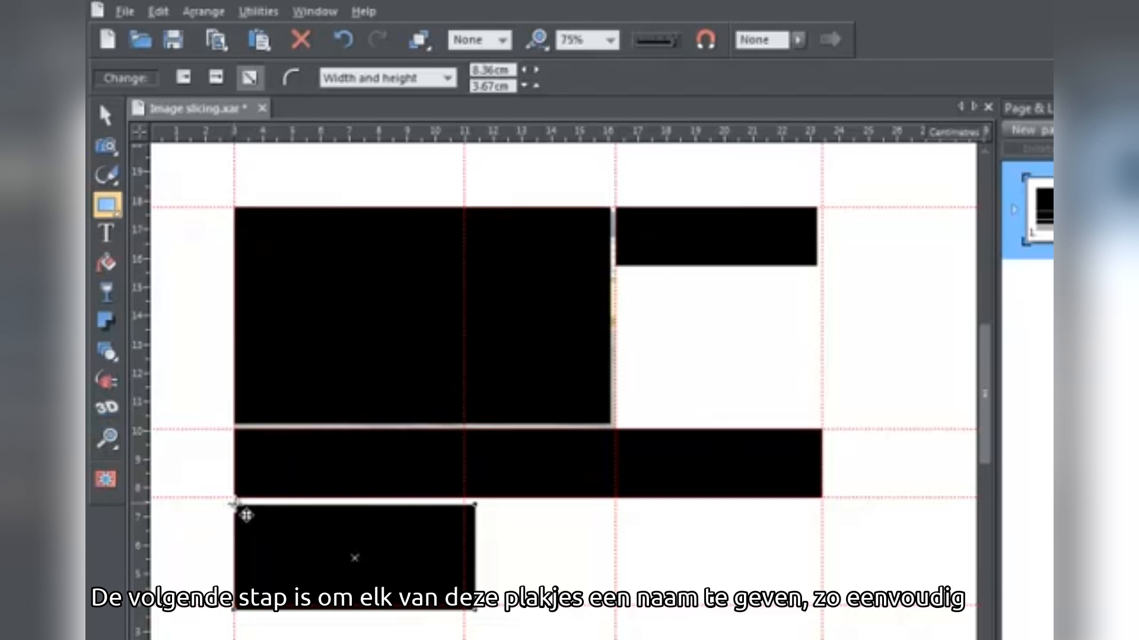
- Apply the object name "car" to the rectangle covering the car photo
click(105, 115)
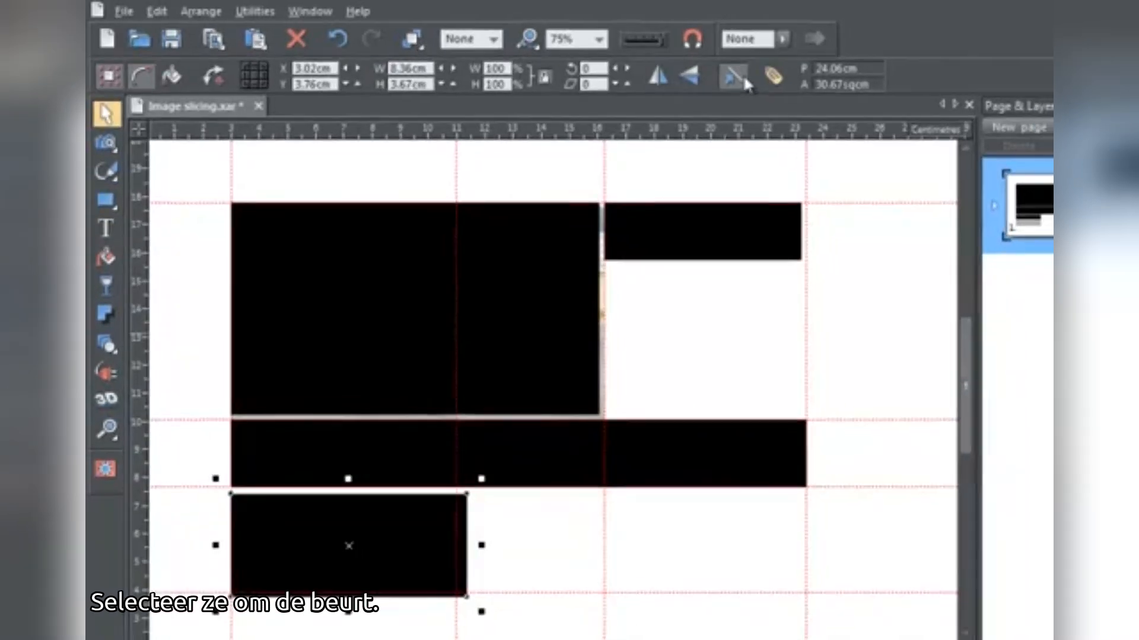
click(790, 80)
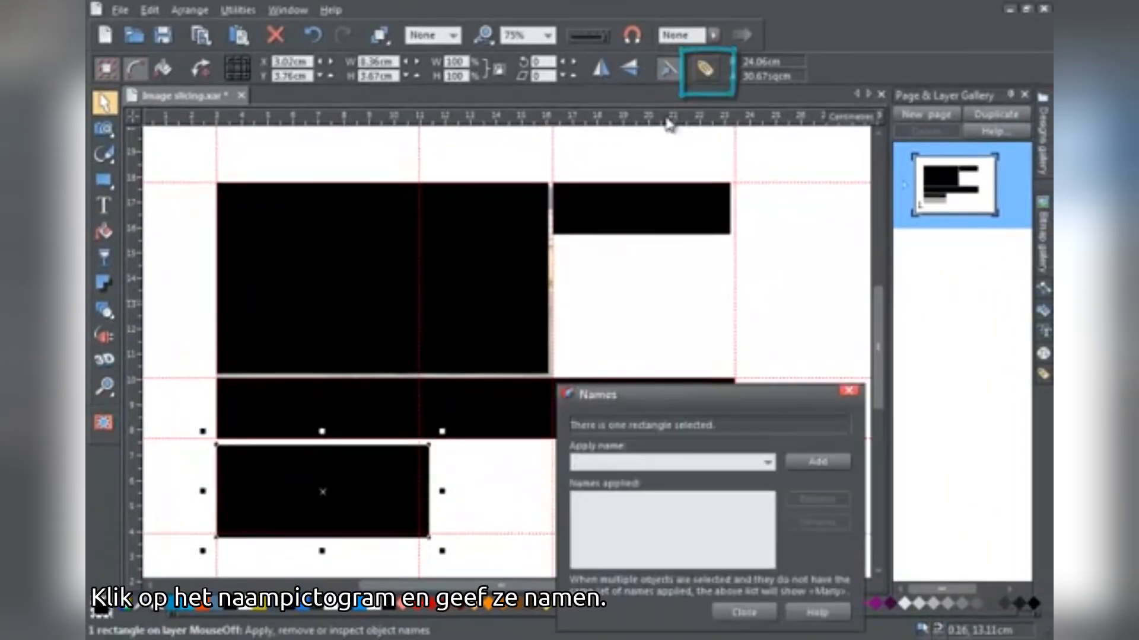
click(503, 276)
click(598, 462)
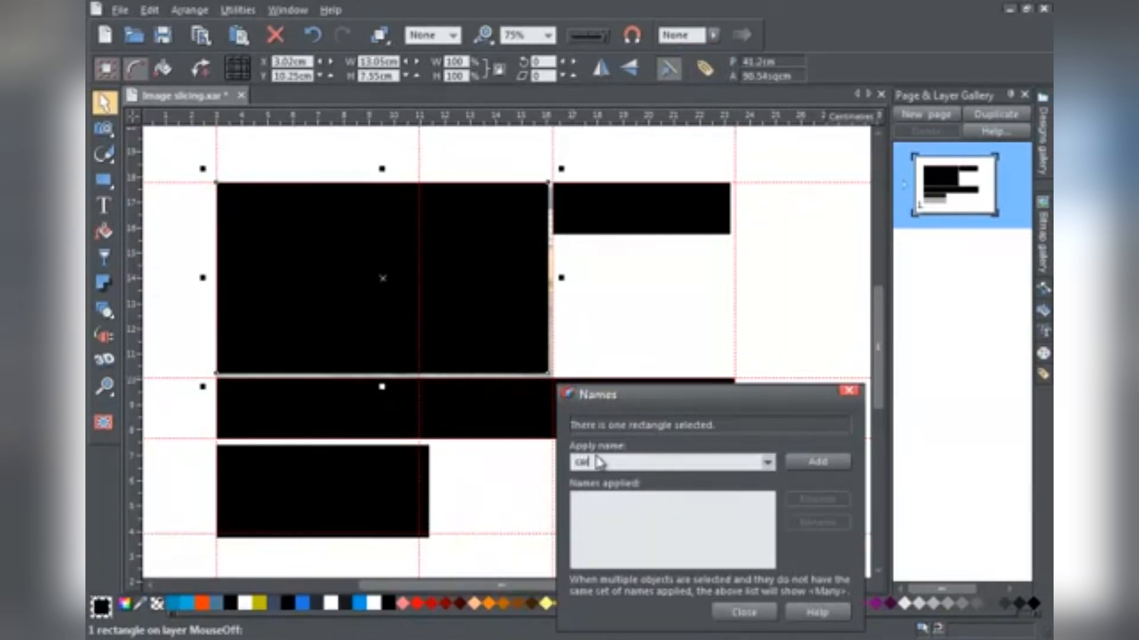
click(819, 461)
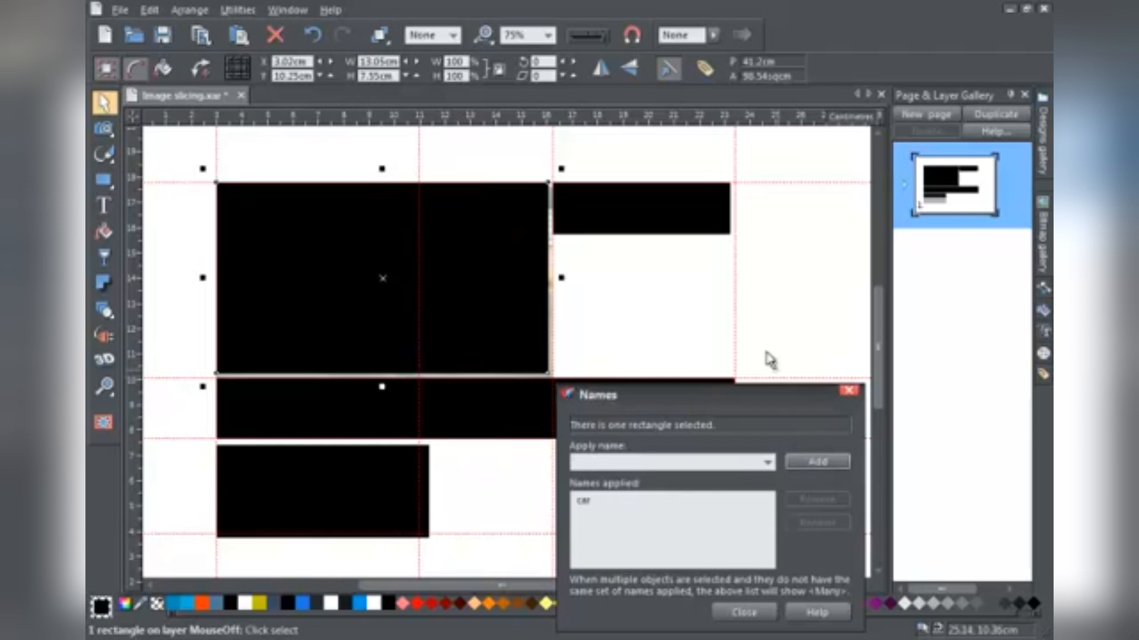
- Apply the object name "logo" to the rectangle covering the logotype
click(670, 226)
click(605, 464)
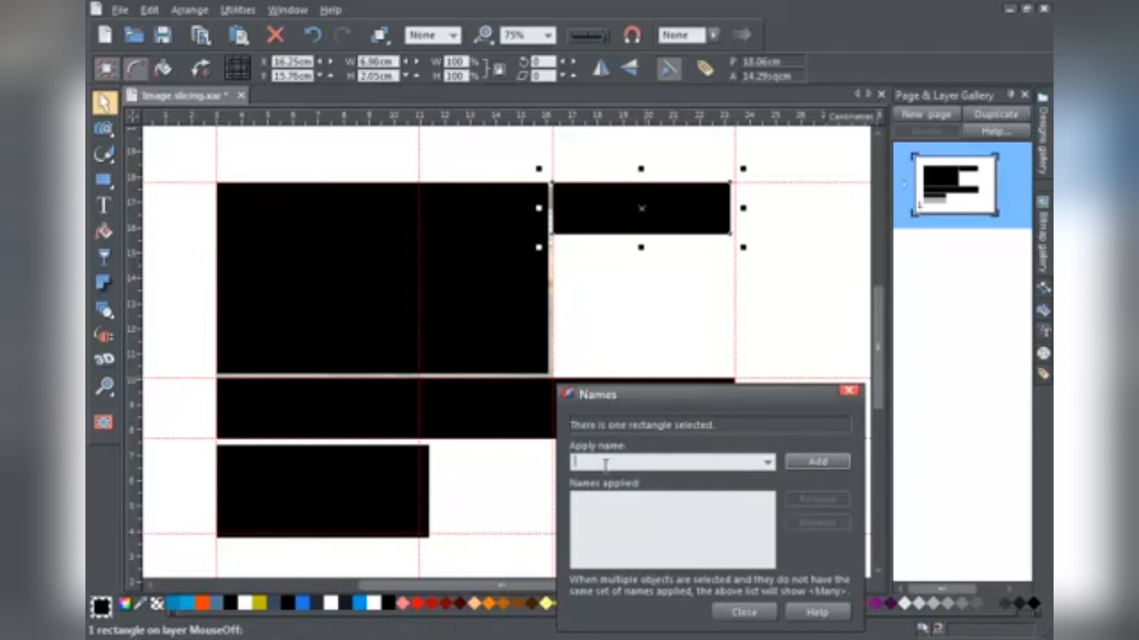
text(logo)
click(817, 463)
- Apply the object name "heading" to the rectangle covering the Race calendar banner
click(493, 419)
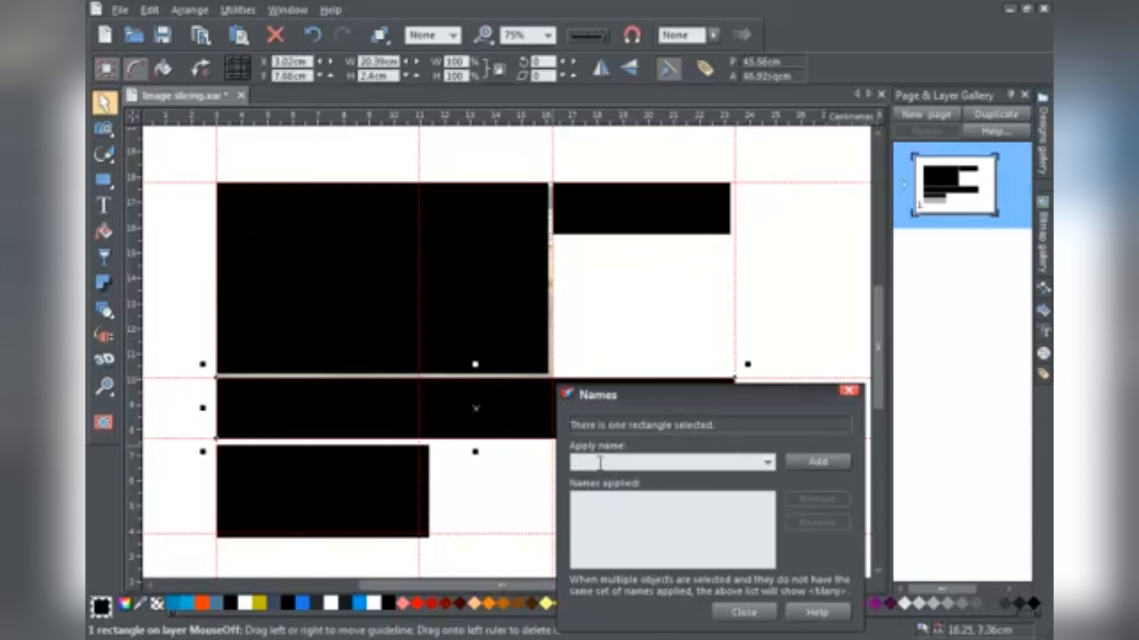
click(580, 483)
text(naading)
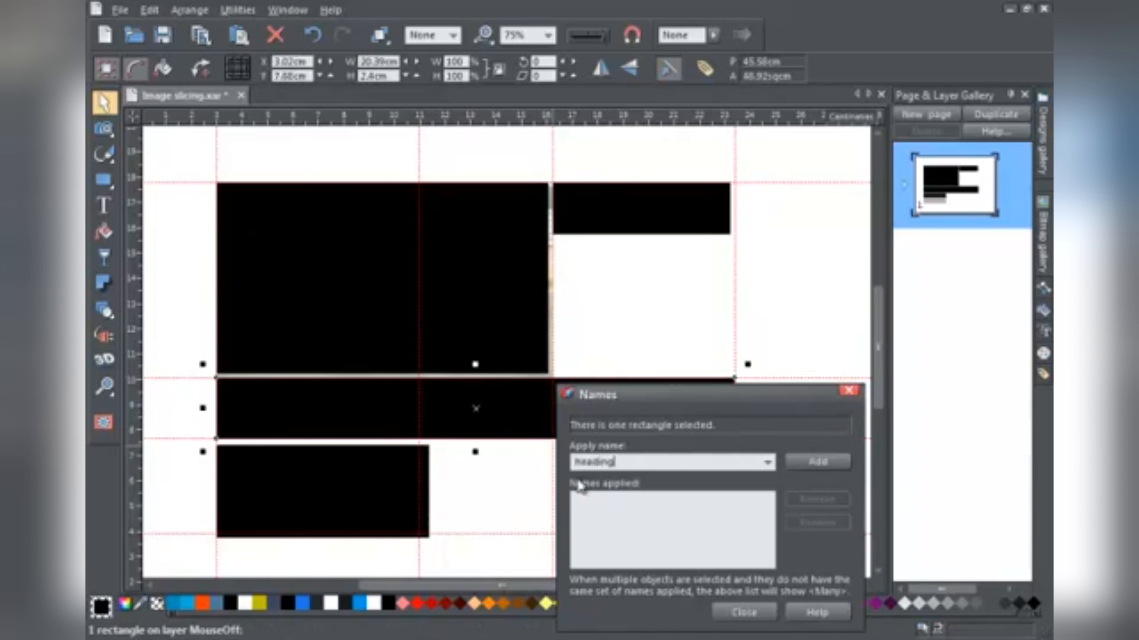
click(817, 462)
- Apply the object name "buttons" to the rectangle covering the Race 1 and Race 2 buttons, and finish naming objects
click(293, 478)
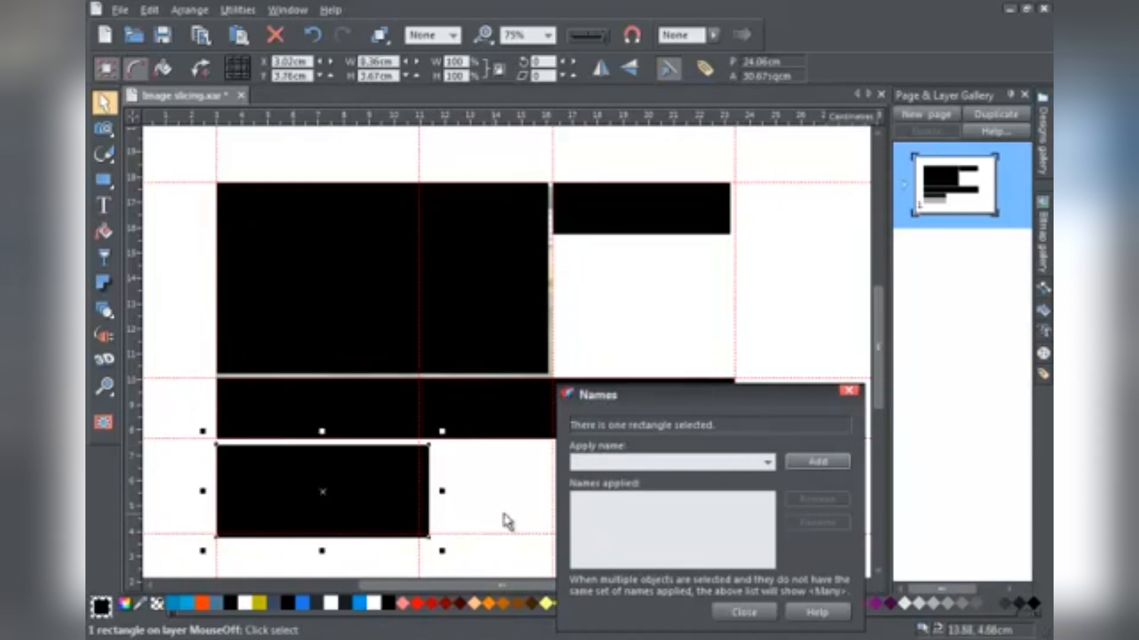
click(618, 462)
text(buttons)
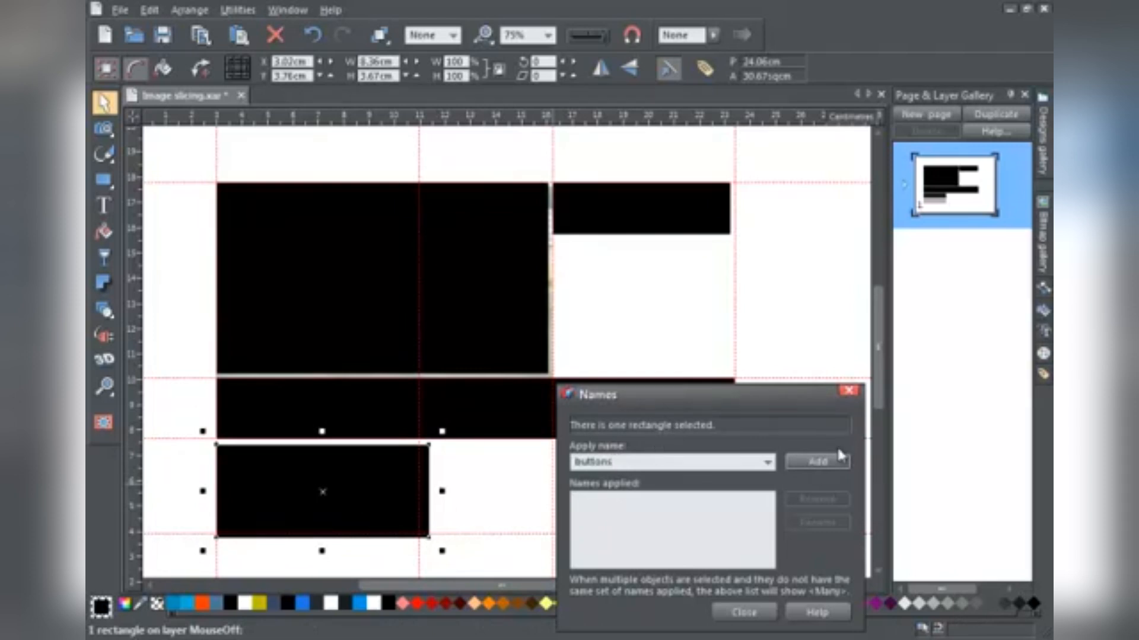
click(818, 461)
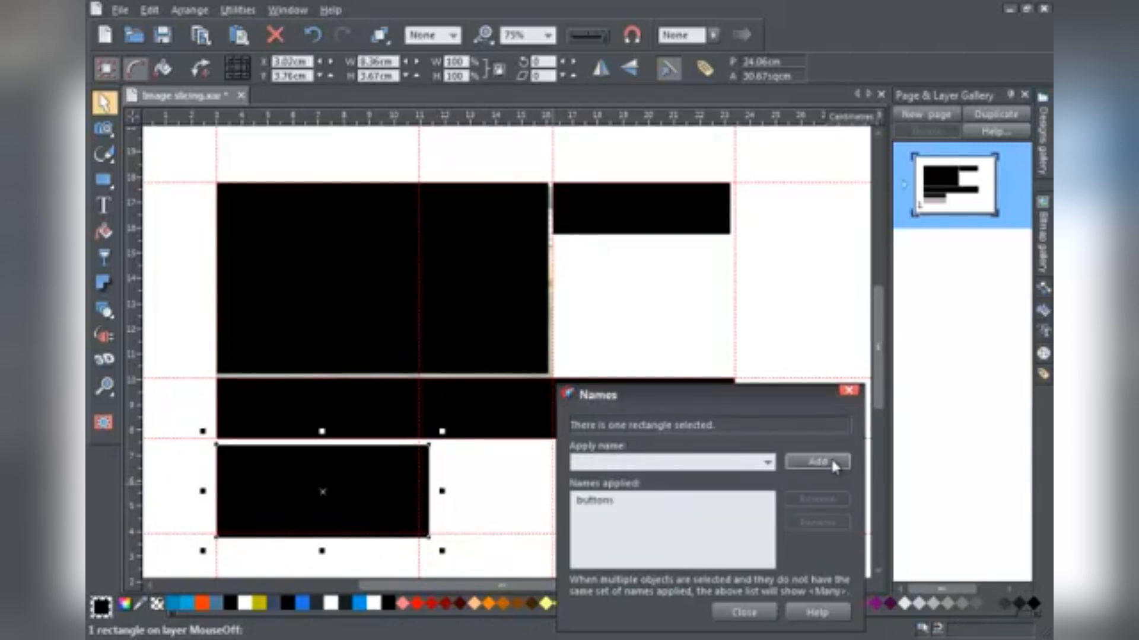
click(743, 612)
click(1039, 376)
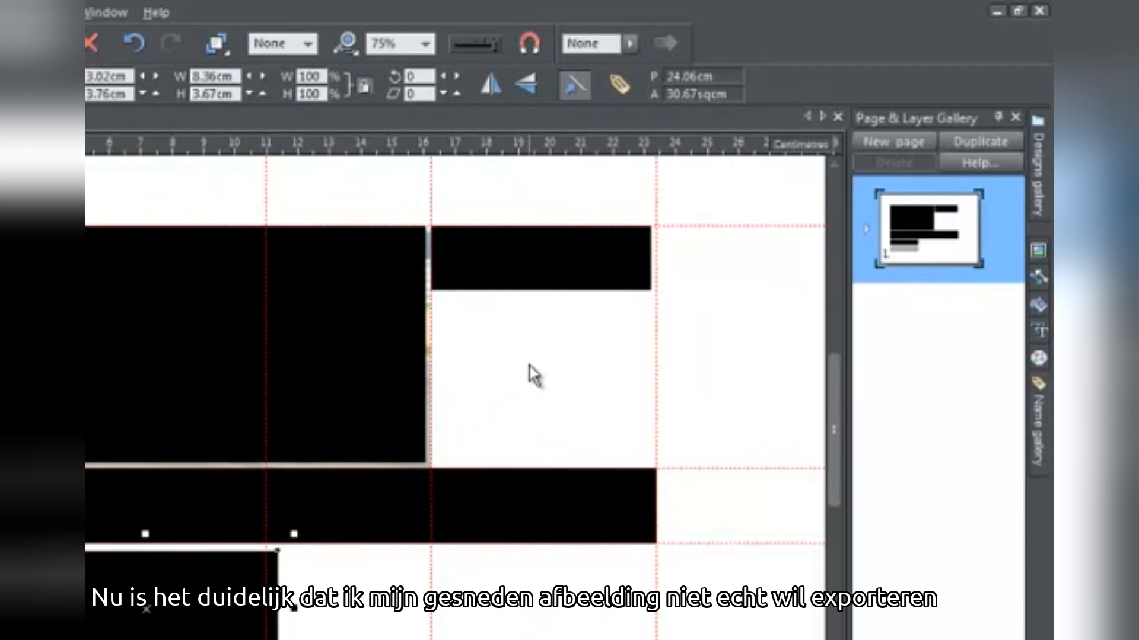
- Set the fill of the car, logo, heading and buttons rectangles to no colour
click(219, 343)
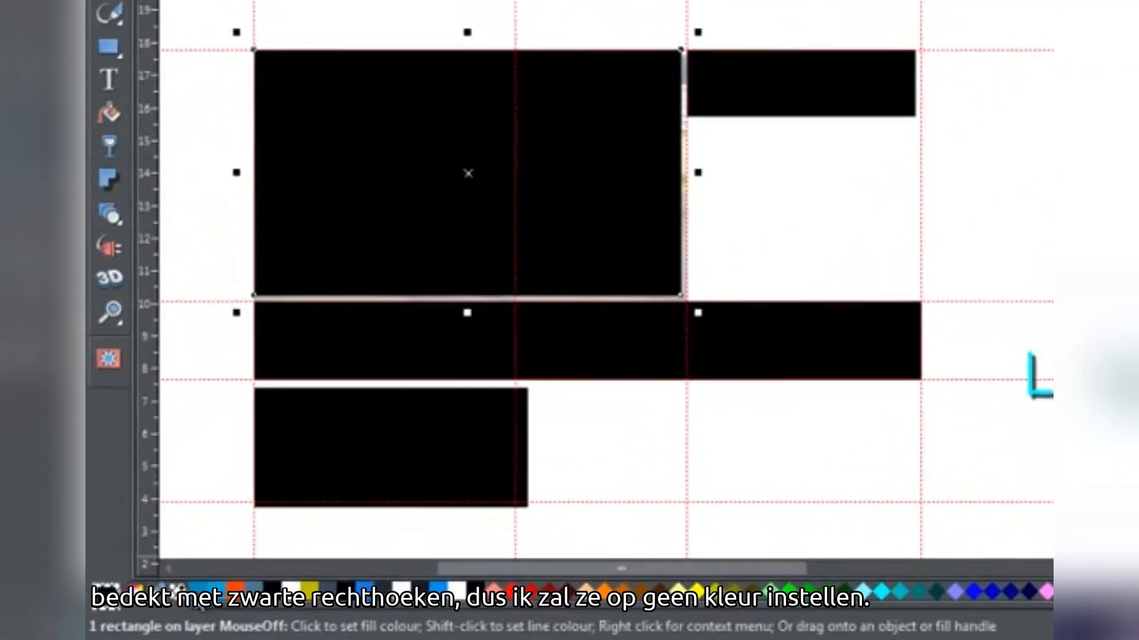
click(105, 592)
click(802, 83)
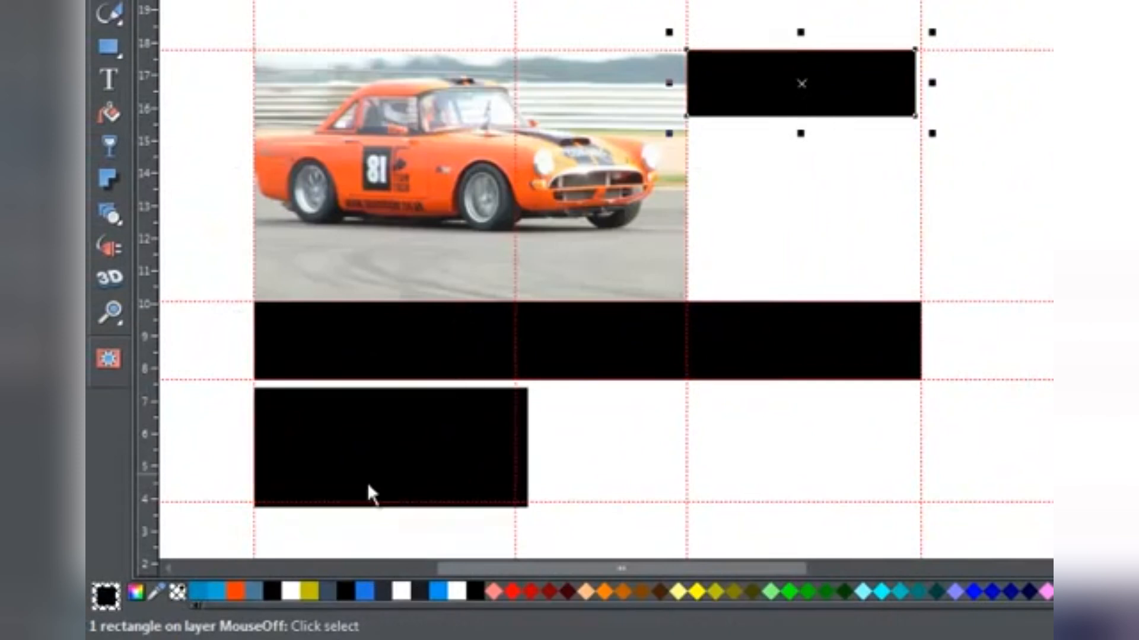
click(178, 596)
click(638, 351)
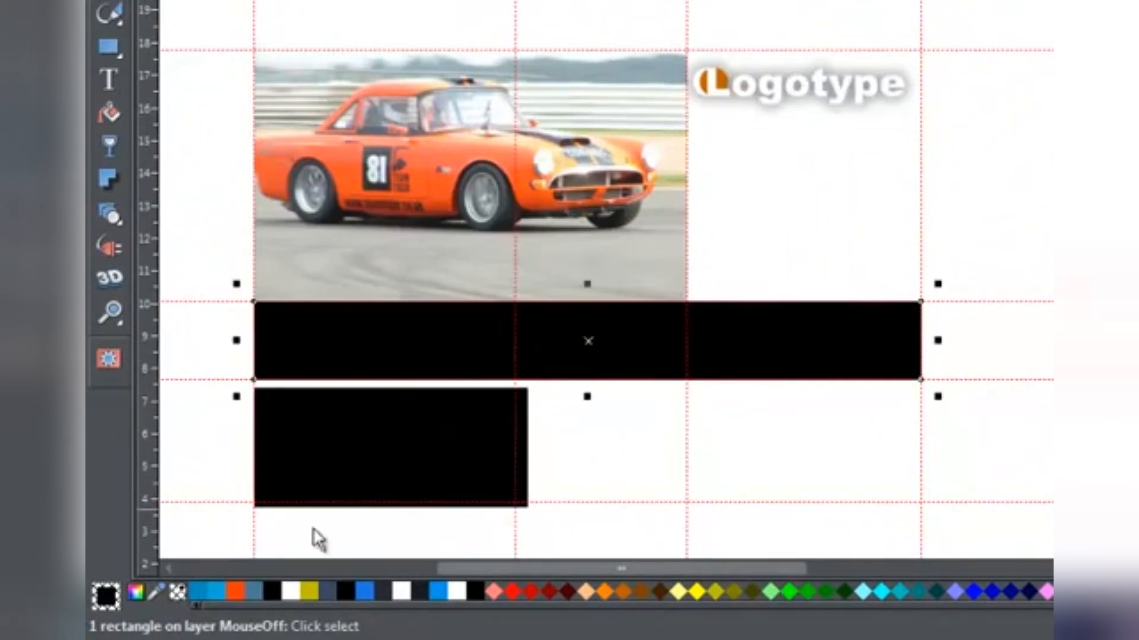
click(178, 595)
click(442, 442)
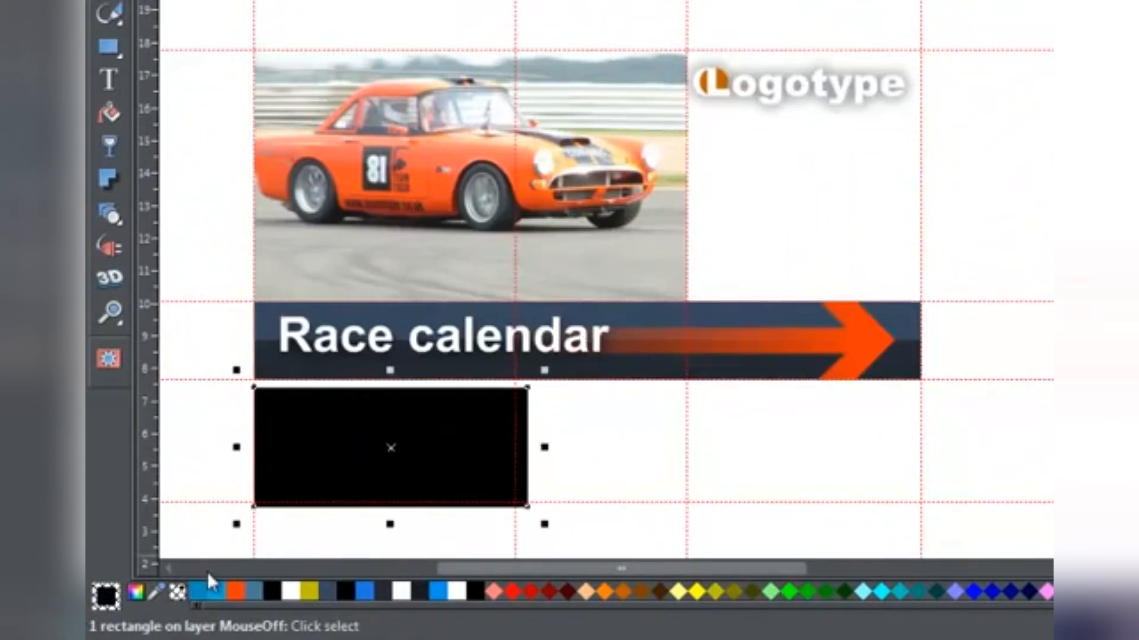
click(178, 595)
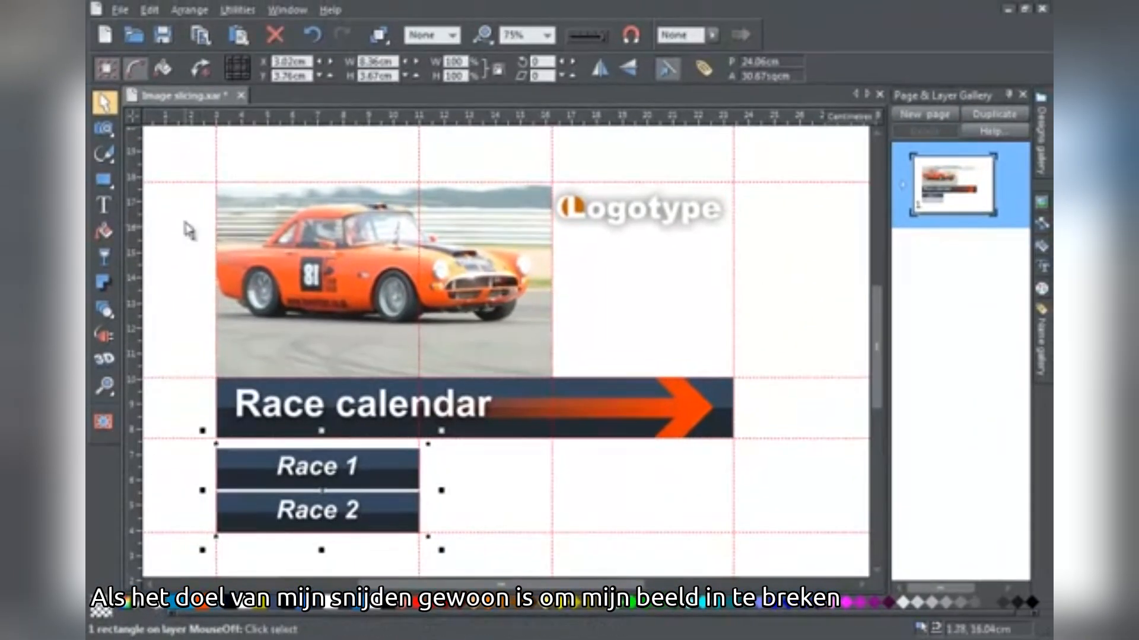
- Select all objects of the design together and start exporting the image in slices
click(188, 159)
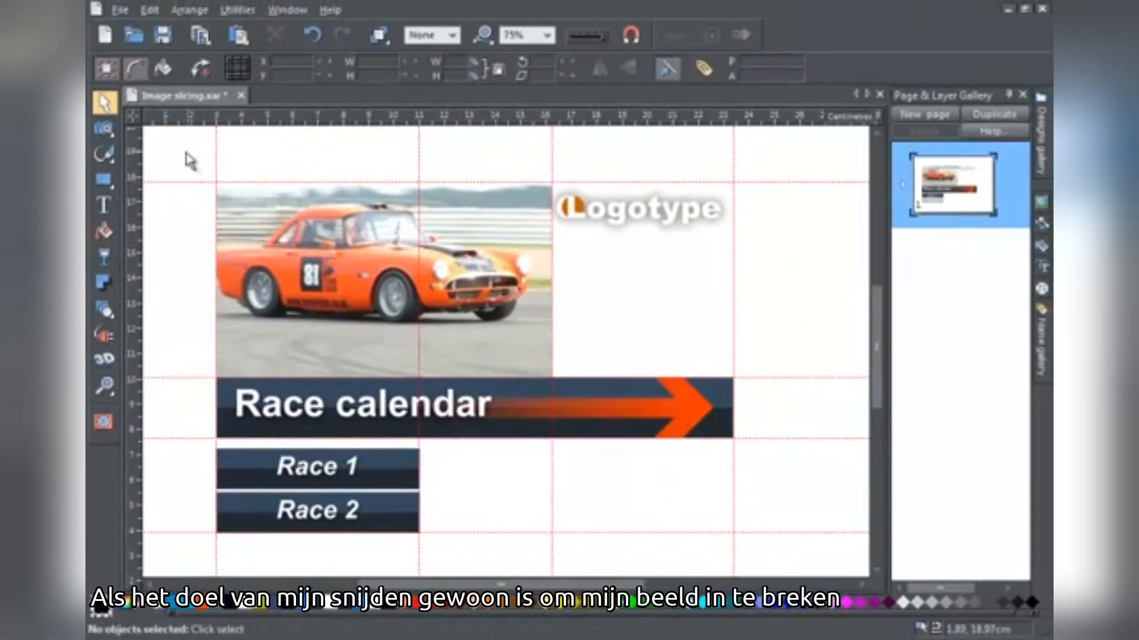
drag(172, 143, 818, 553)
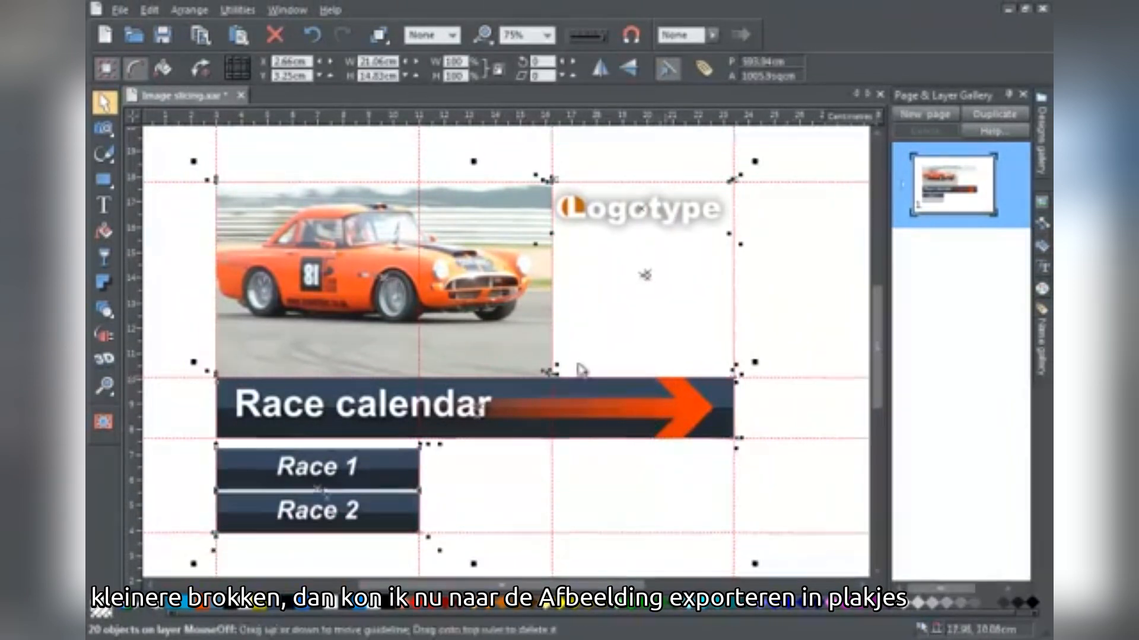
click(120, 10)
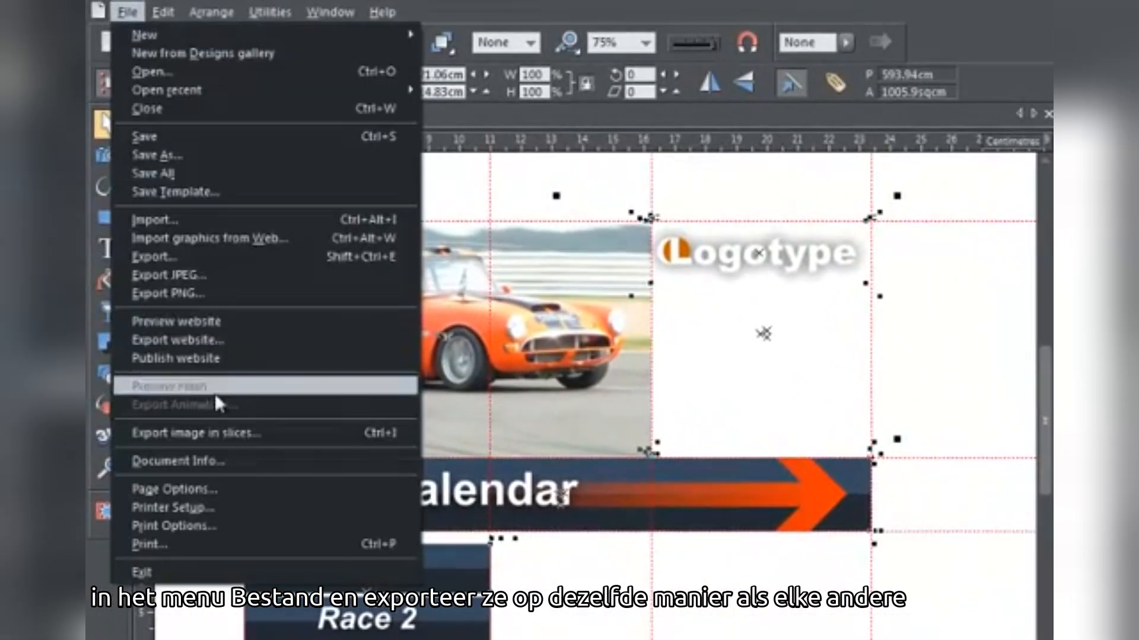
click(228, 439)
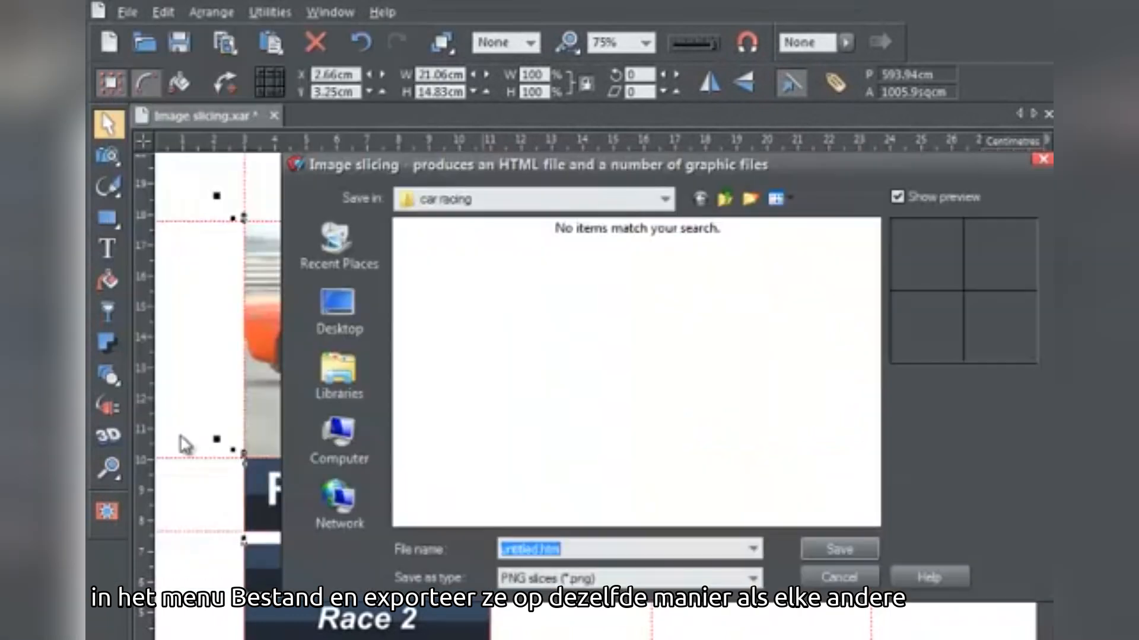
- Export the PNG slices under the file name "car racing.htm" in the car racing folder and view the exported HTML in the browser
click(537, 549)
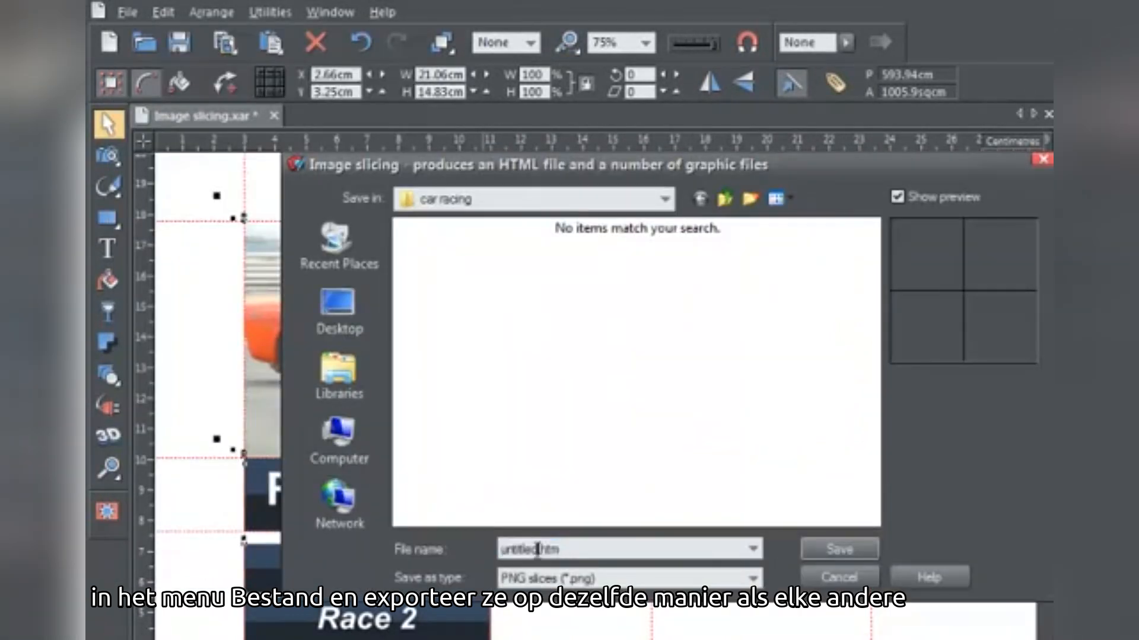
drag(537, 549, 499, 549)
text(car racing)
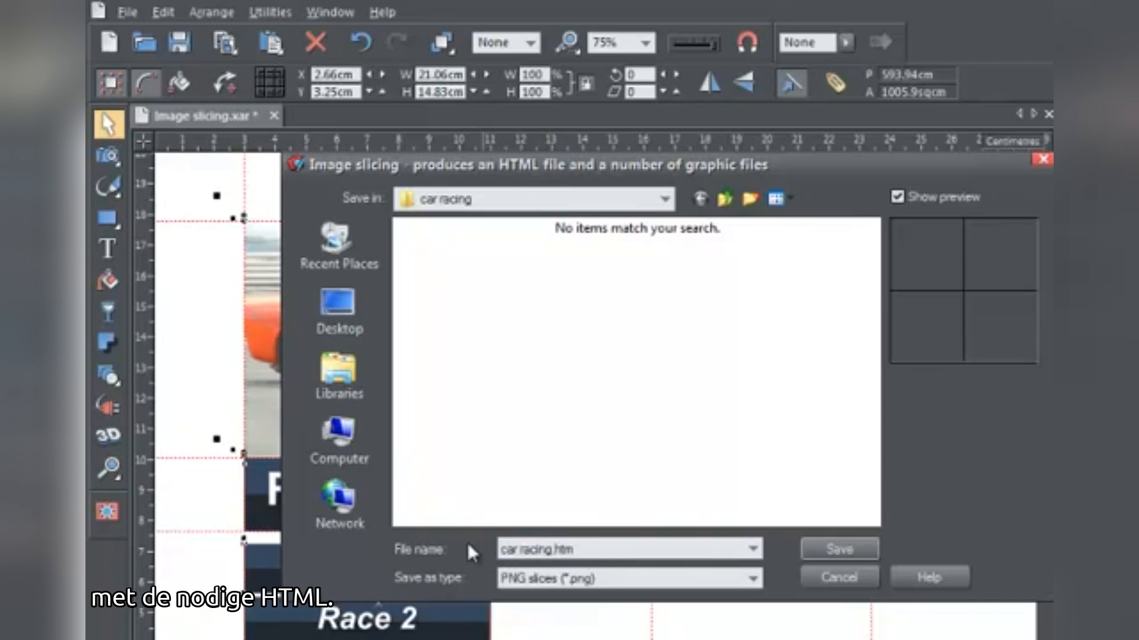
click(864, 552)
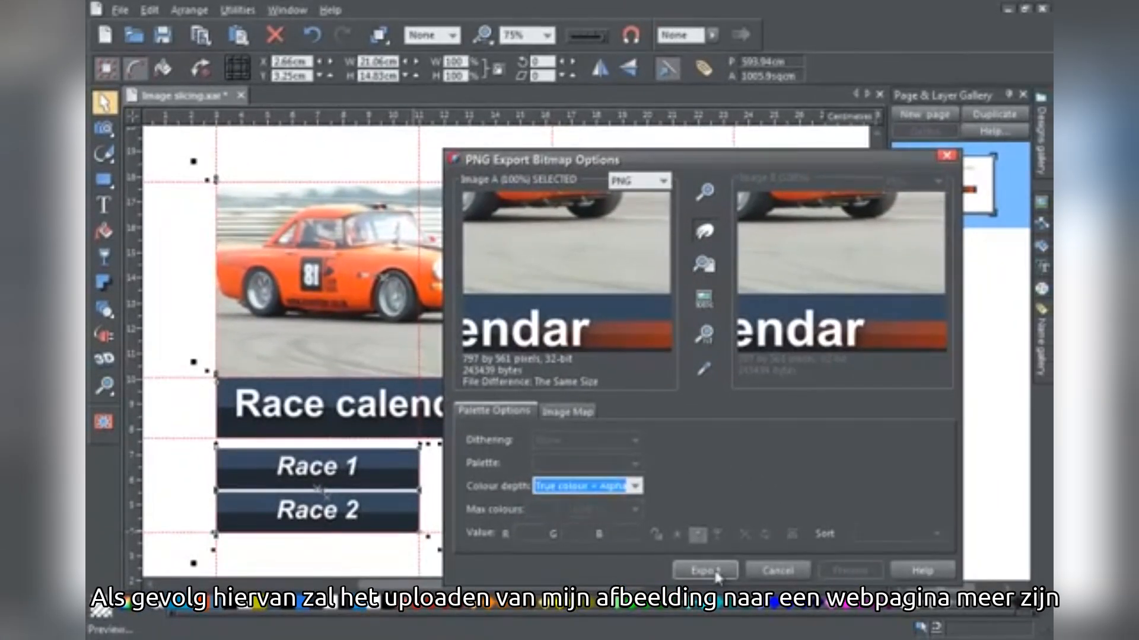
click(705, 571)
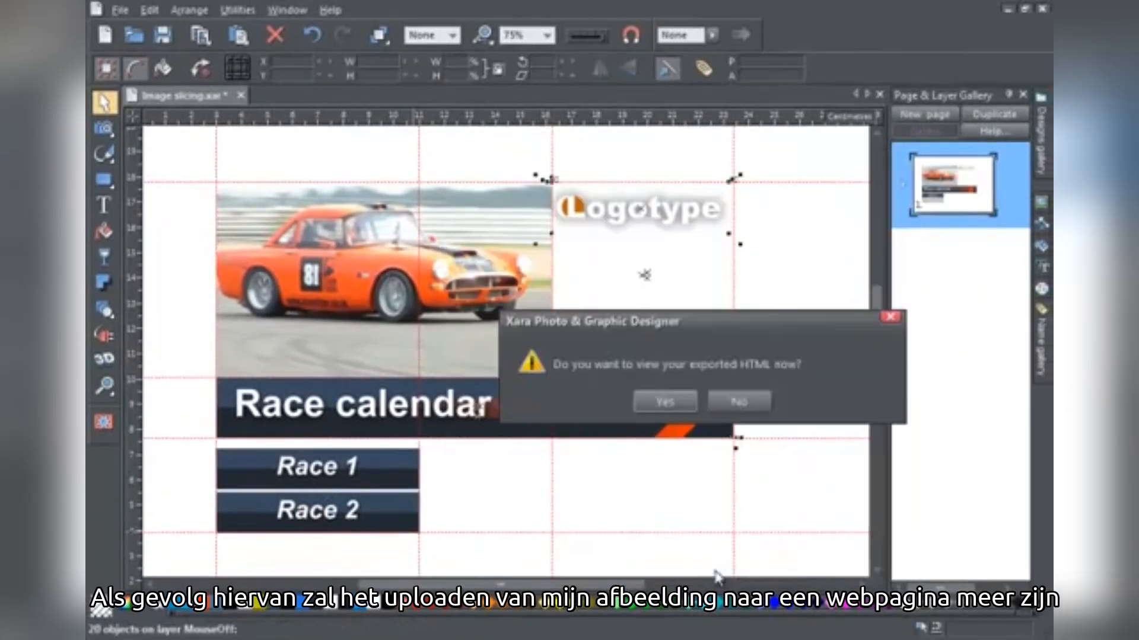
click(665, 402)
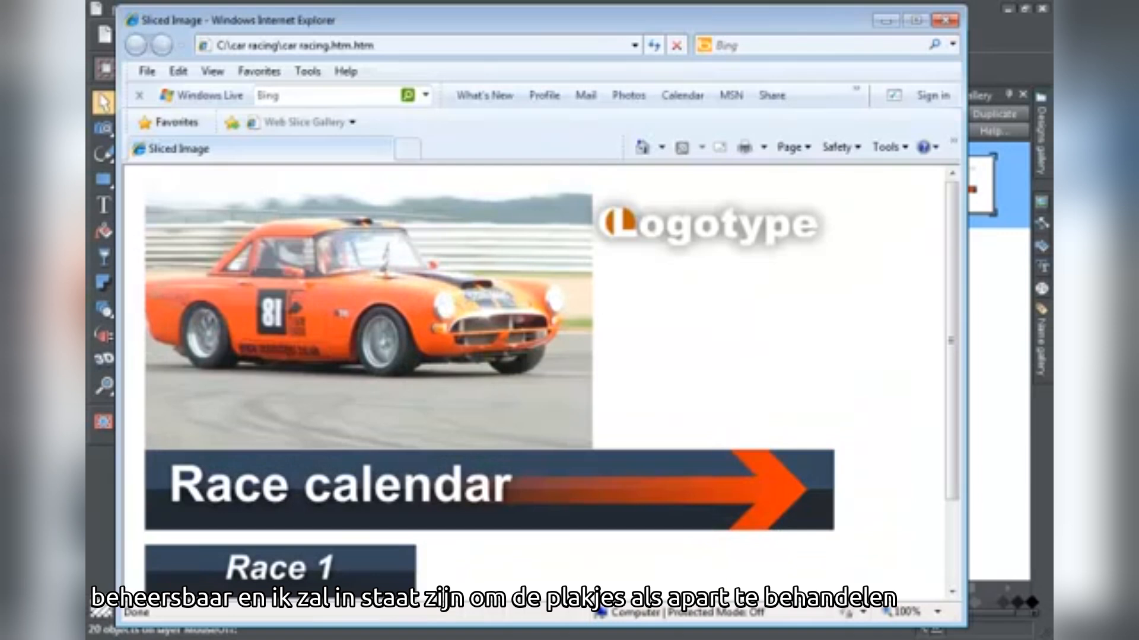